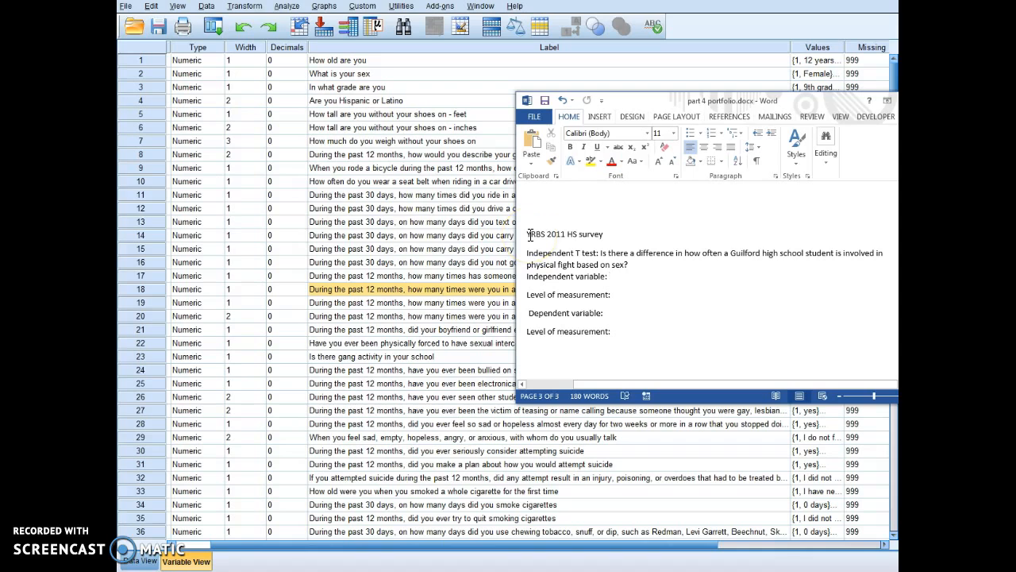
Step: Enter sex as the independent variable with a nominal level of measurement
{"action": "left_click", "coordinate": [533, 228]}
{"action": "left_click", "coordinate": [538, 256]}
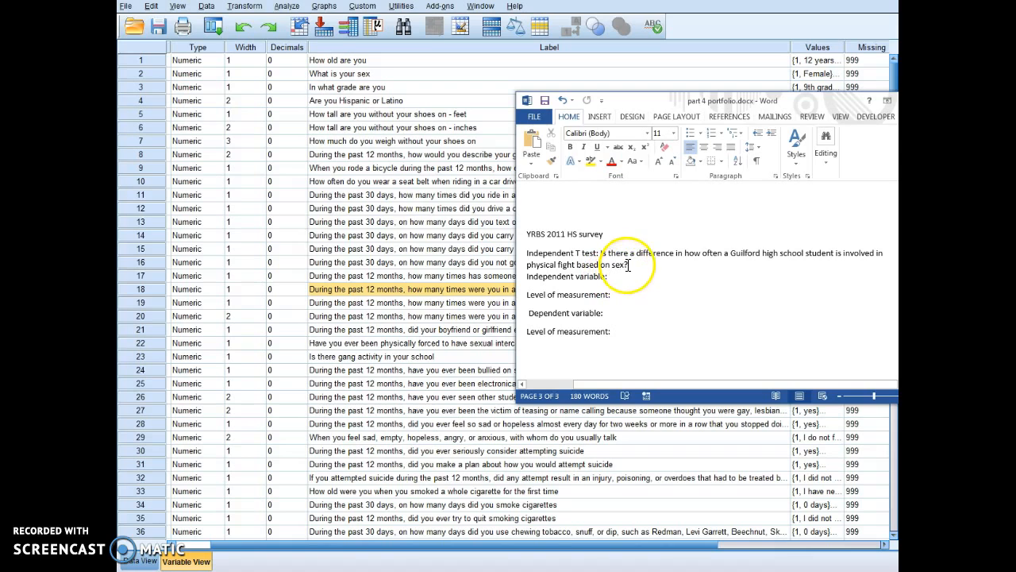
{"action": "type", "text": "ex"}
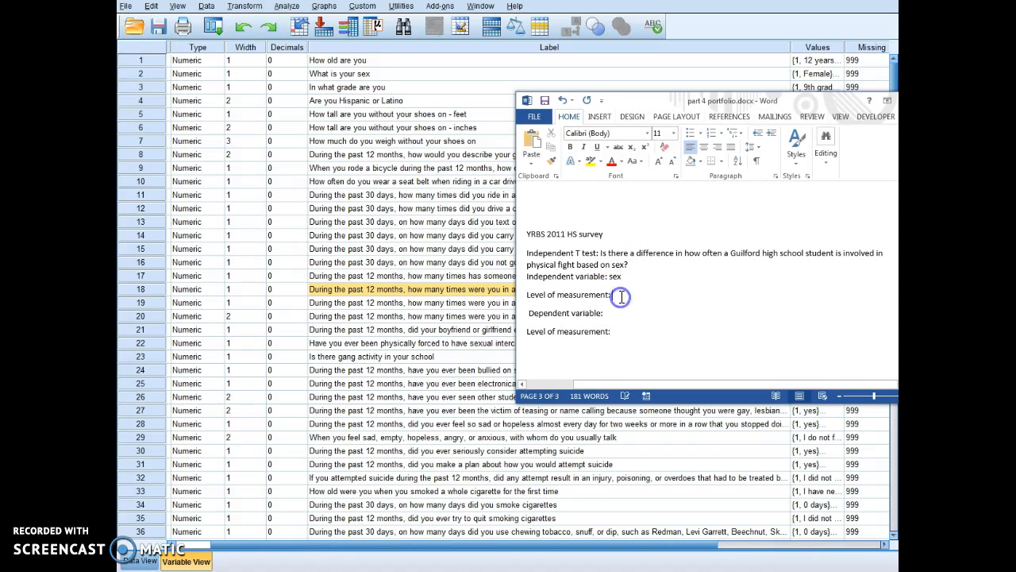
{"action": "type", "text": "nominal"}
Step: Enter 'no. of times of physical fight' as the dependent variable, measured at ratio level
{"action": "left_click", "coordinate": [687, 309]}
{"action": "left_click", "coordinate": [623, 308]}
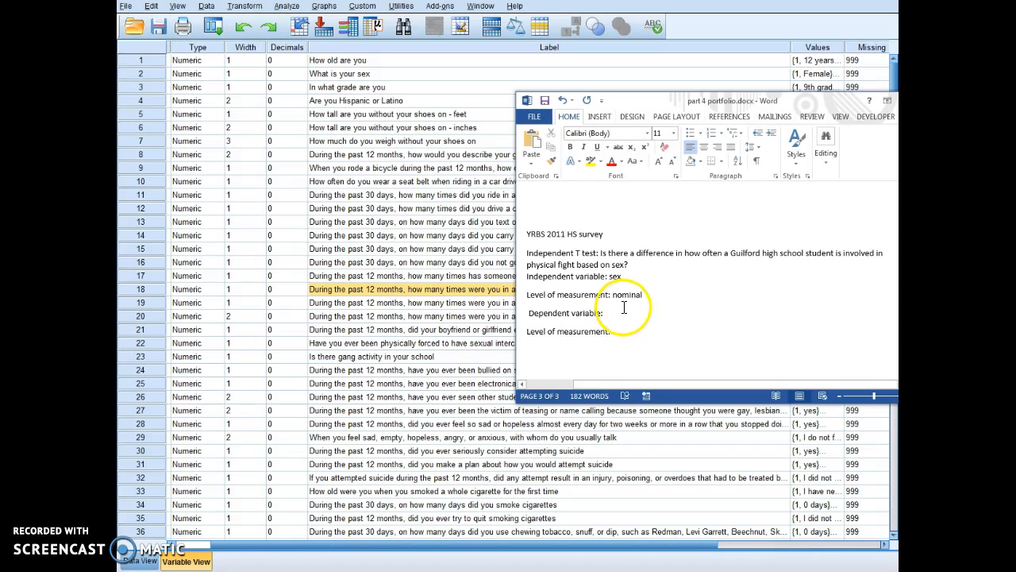
{"action": "type", "text": "no. of times o"}
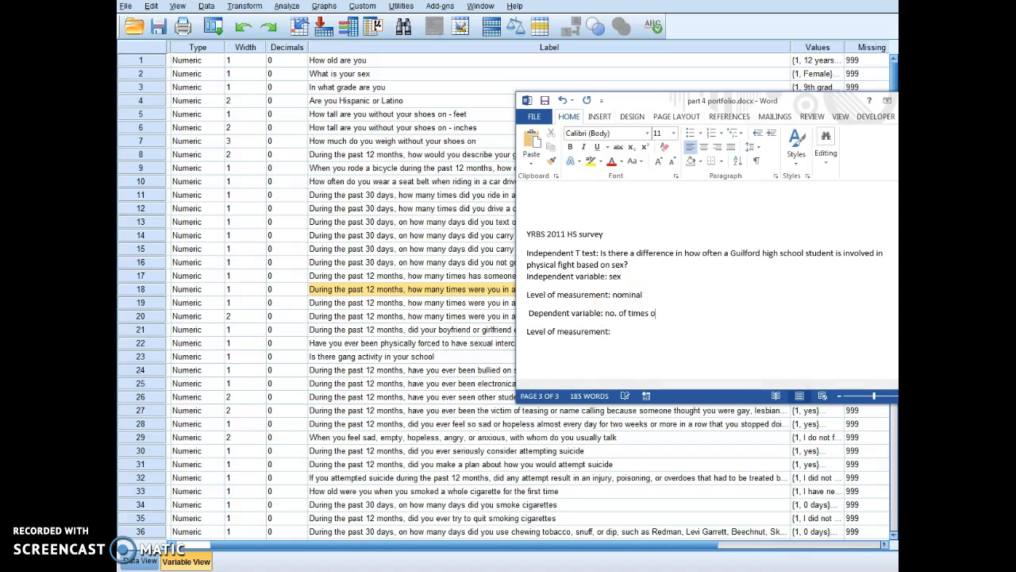
{"action": "type", "text": "f physical fight"}
{"action": "left_click", "coordinate": [654, 331]}
{"action": "type", "text": "ratio"}
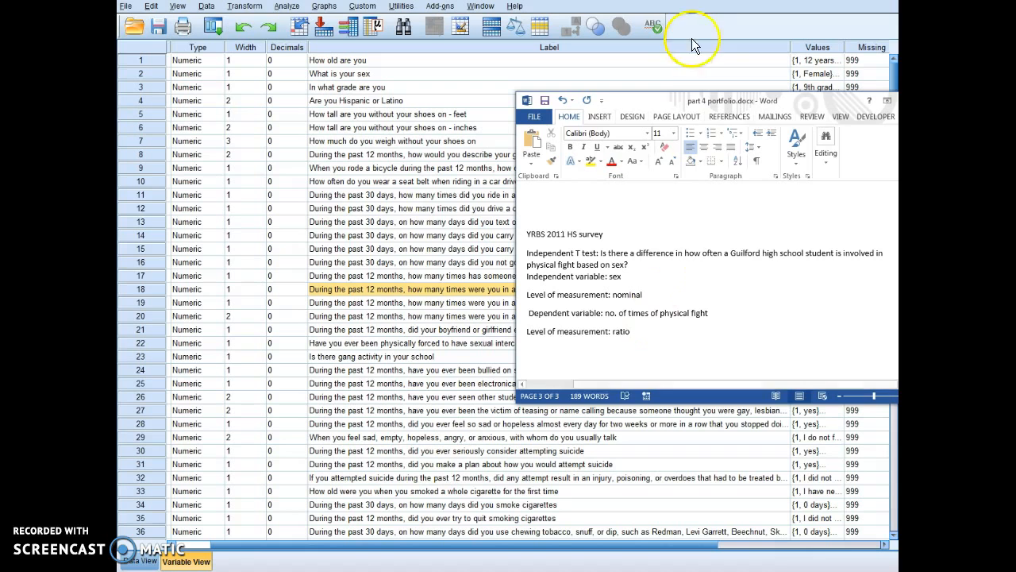
Step: Move Word aside and confirm the Q2 sex codes in SPSS: 1 = Female, 2 = Male
{"action": "left_click_drag", "start_coordinate": [674, 103], "coordinate": [570, 235]}
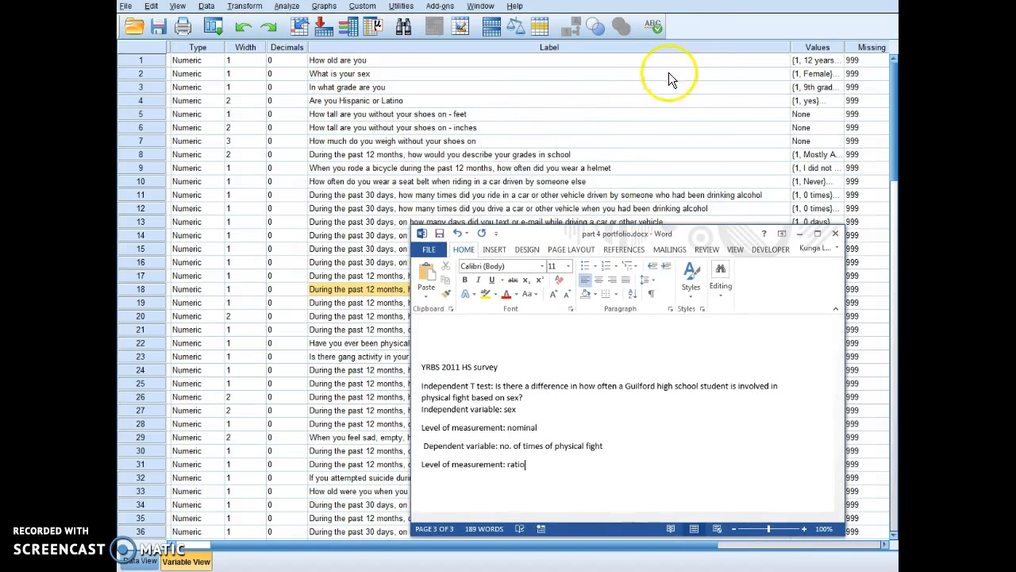
{"action": "left_click", "coordinate": [837, 73]}
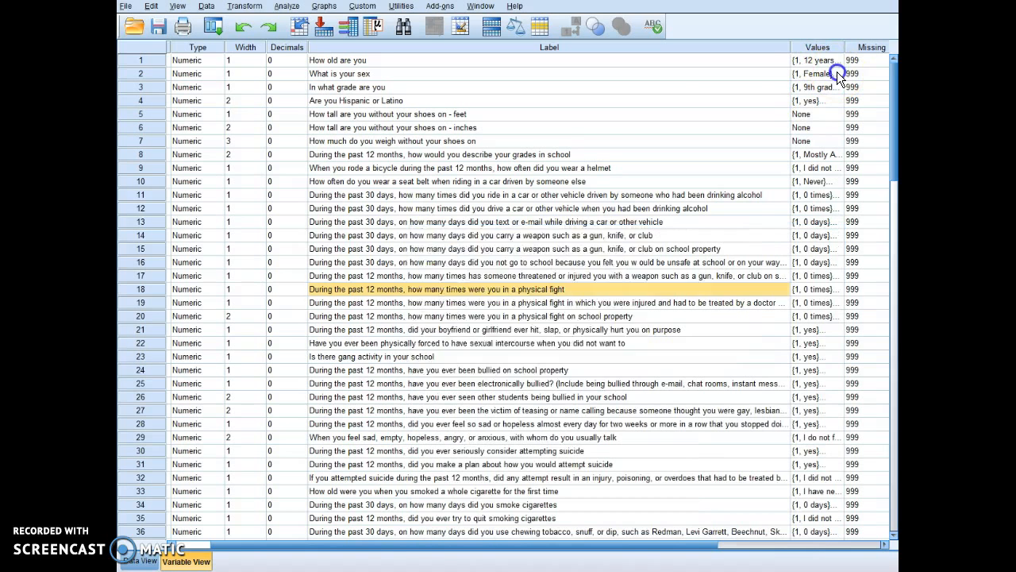
{"action": "left_click", "coordinate": [835, 73]}
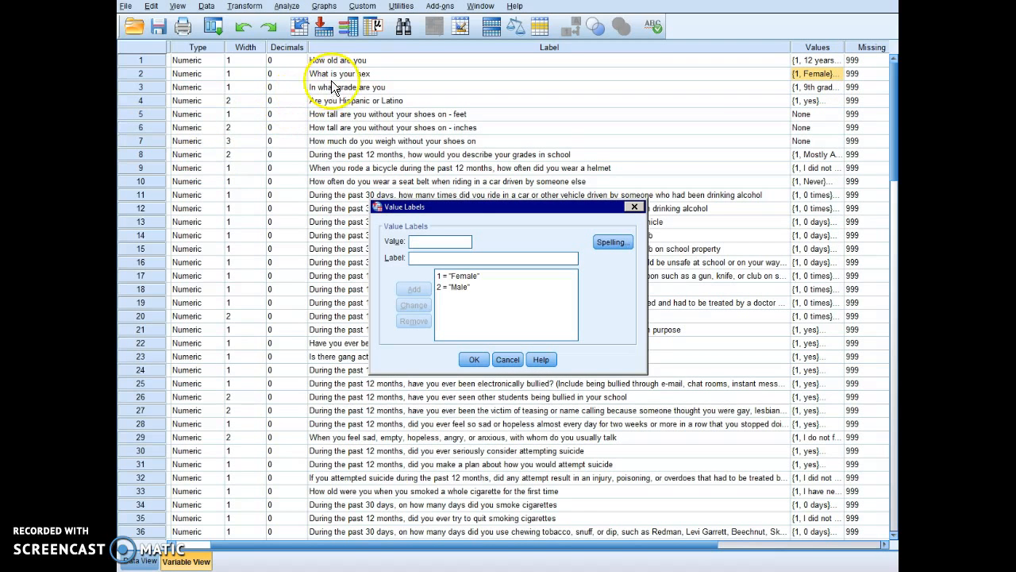
{"action": "left_click", "coordinate": [440, 278]}
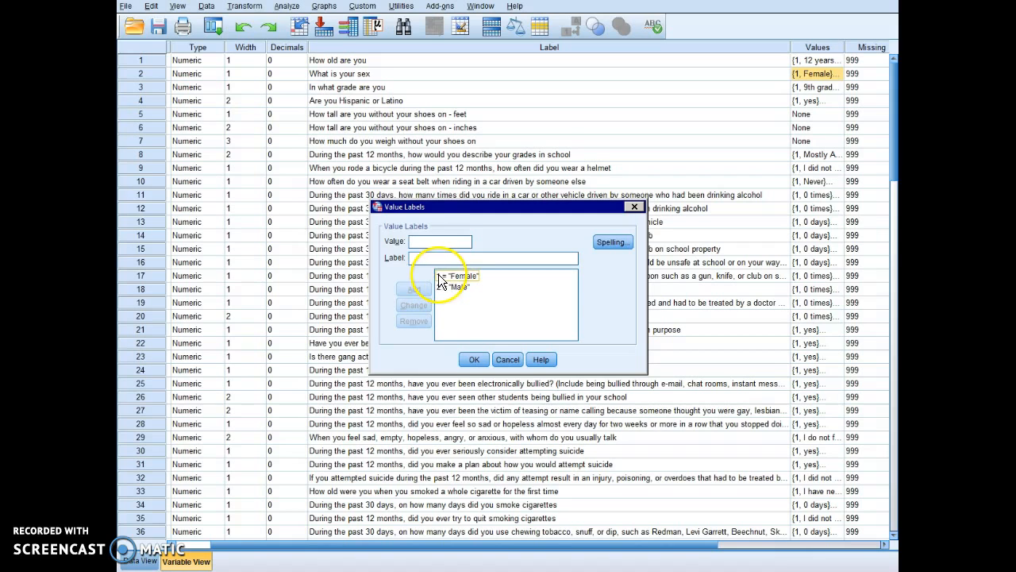
{"action": "left_click", "coordinate": [443, 289]}
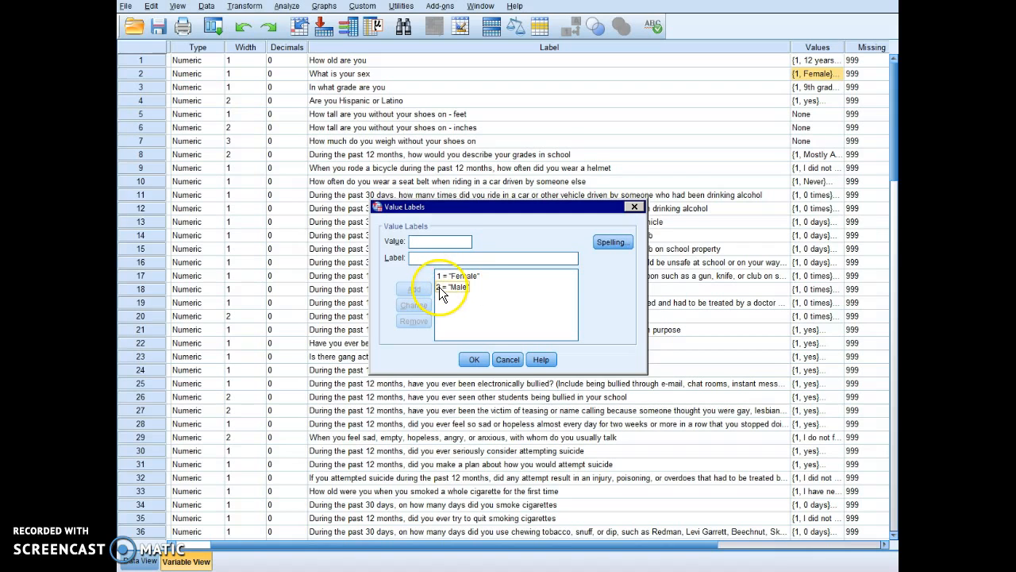
{"action": "left_click", "coordinate": [476, 360]}
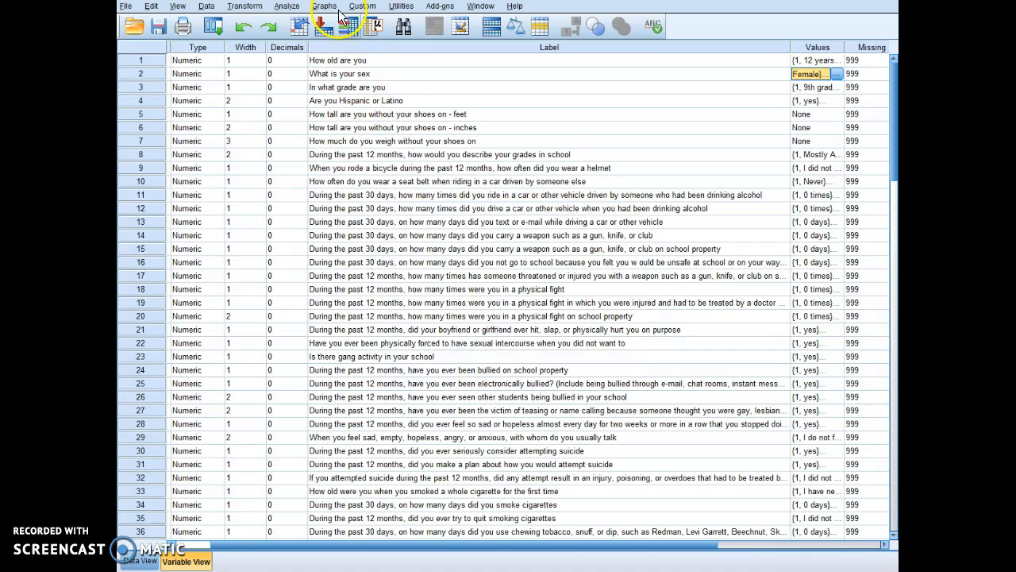
Step: Open Independent-Samples T Test and remove the leftover Q18 and Q2 entries
{"action": "left_click", "coordinate": [287, 7]}
{"action": "mouse_move", "coordinate": [414, 56]}
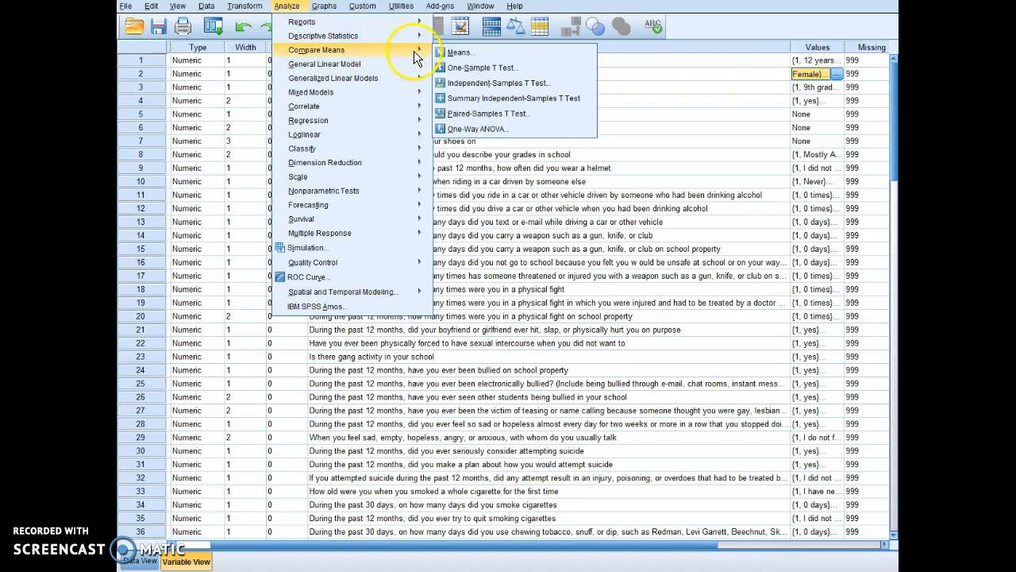
{"action": "left_click", "coordinate": [457, 79]}
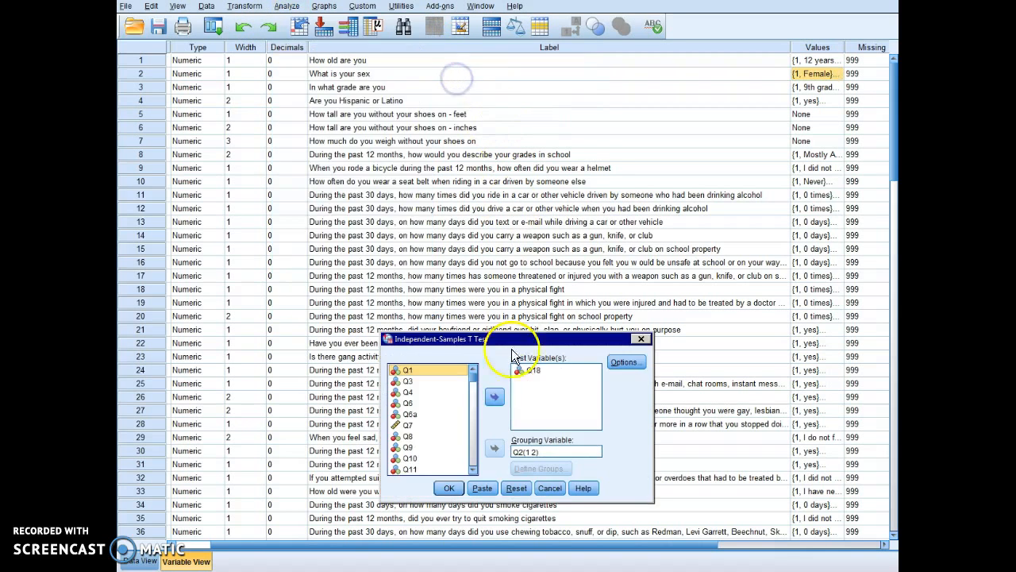
{"action": "left_click", "coordinate": [526, 371]}
{"action": "left_click", "coordinate": [494, 397]}
{"action": "left_click", "coordinate": [526, 452]}
{"action": "left_click", "coordinate": [495, 448]}
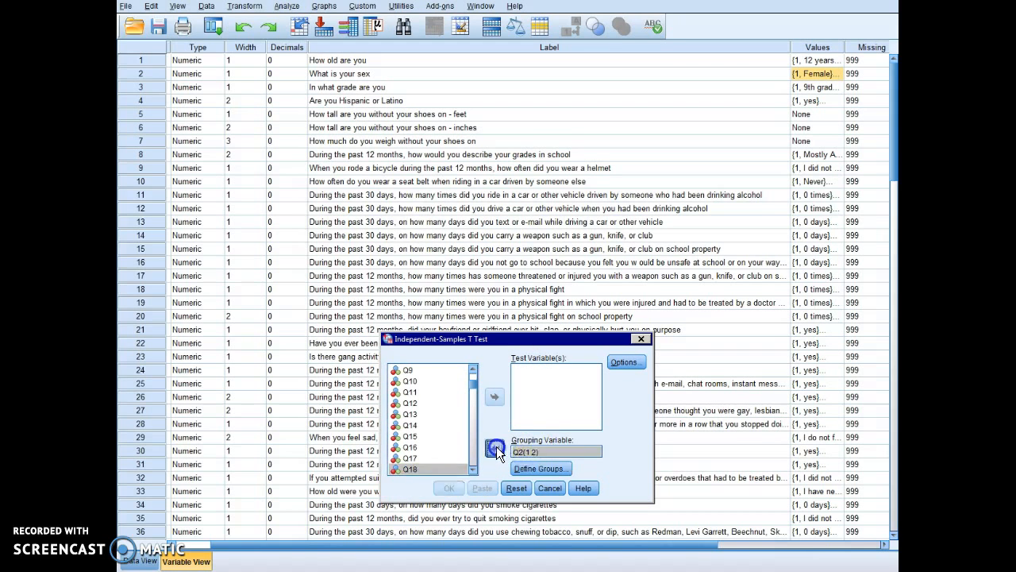
Step: Assign Q18 as the test variable and Q2 as the grouping variable
{"action": "left_click", "coordinate": [472, 370]}
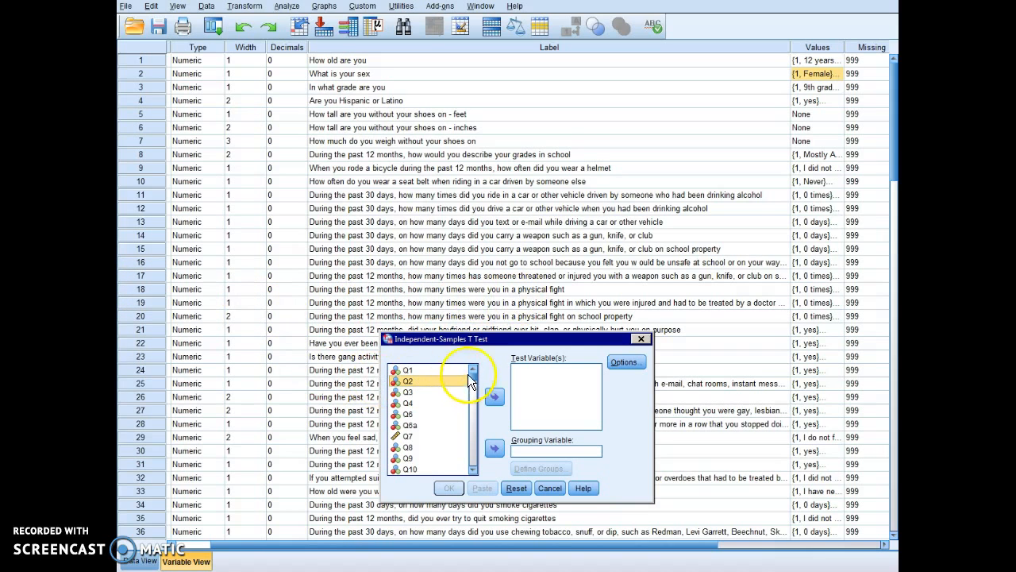
{"action": "left_click", "coordinate": [473, 384]}
{"action": "left_click", "coordinate": [421, 424]}
{"action": "left_click", "coordinate": [494, 395]}
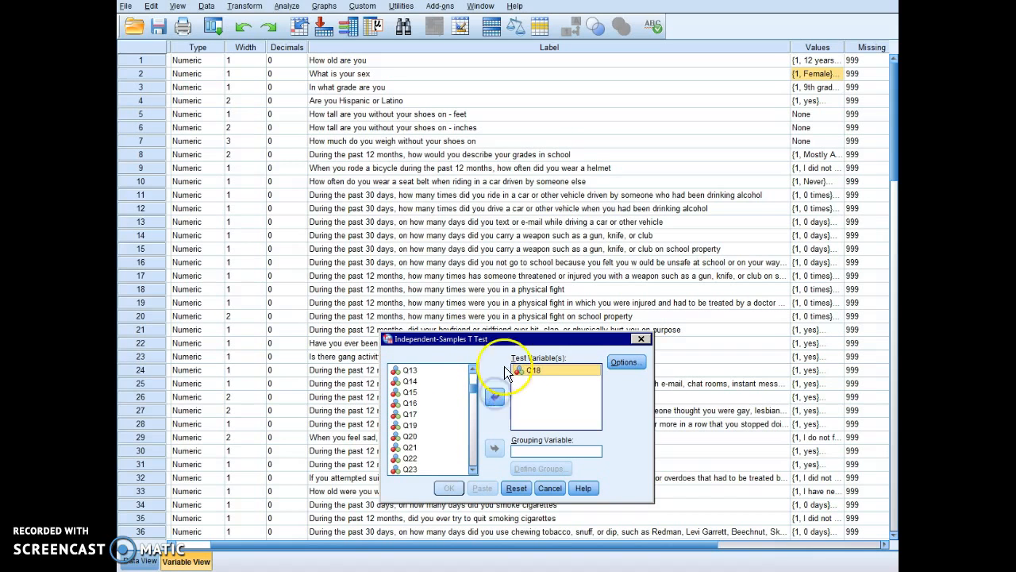
{"action": "left_click_drag", "start_coordinate": [475, 389], "coordinate": [475, 374]}
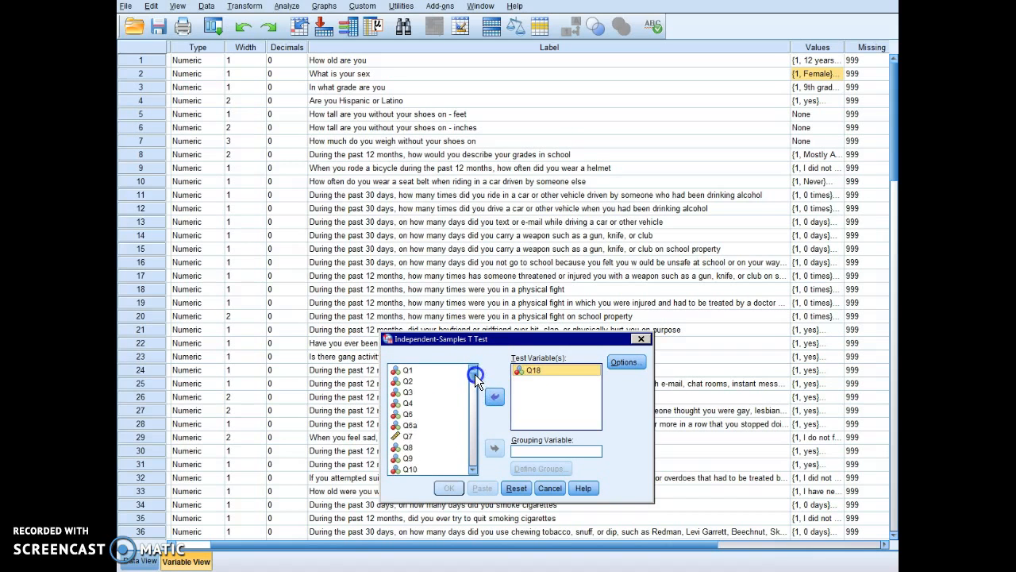
{"action": "left_click", "coordinate": [399, 381]}
{"action": "left_click", "coordinate": [494, 447]}
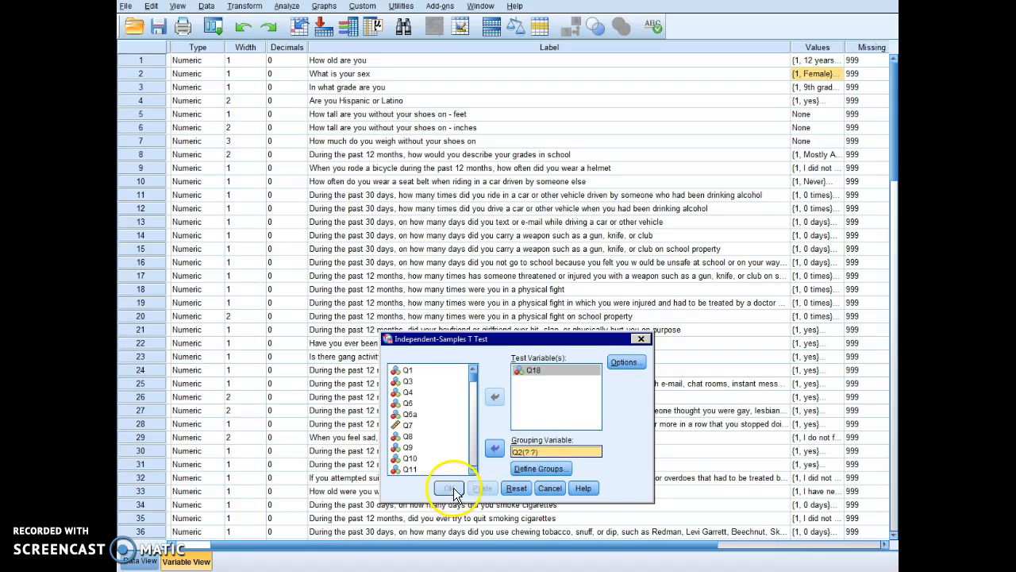
Step: Define the Q2 groups as 1 and 2, then run the t-test
{"action": "left_click", "coordinate": [537, 467]}
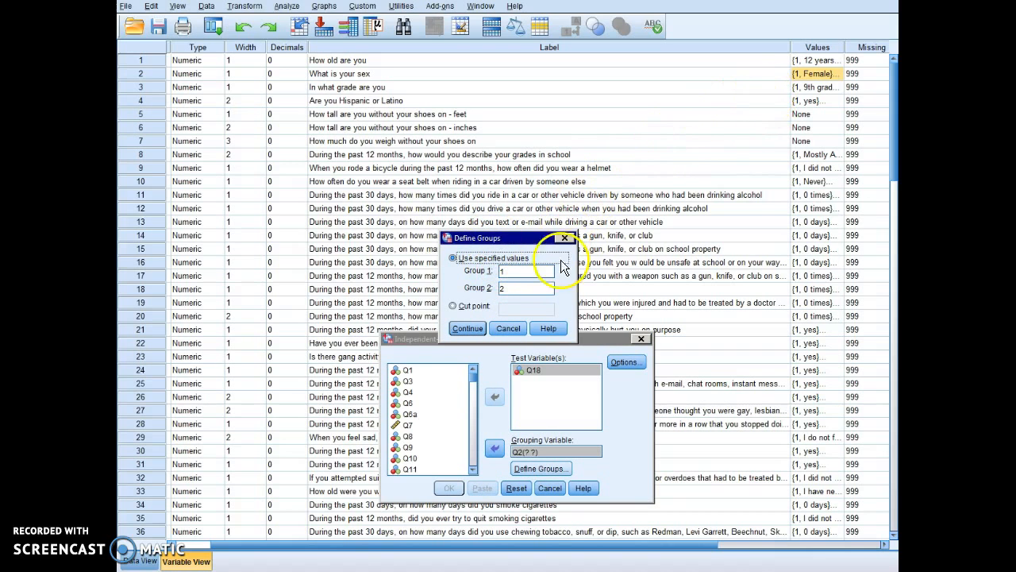
{"action": "left_click", "coordinate": [508, 271]}
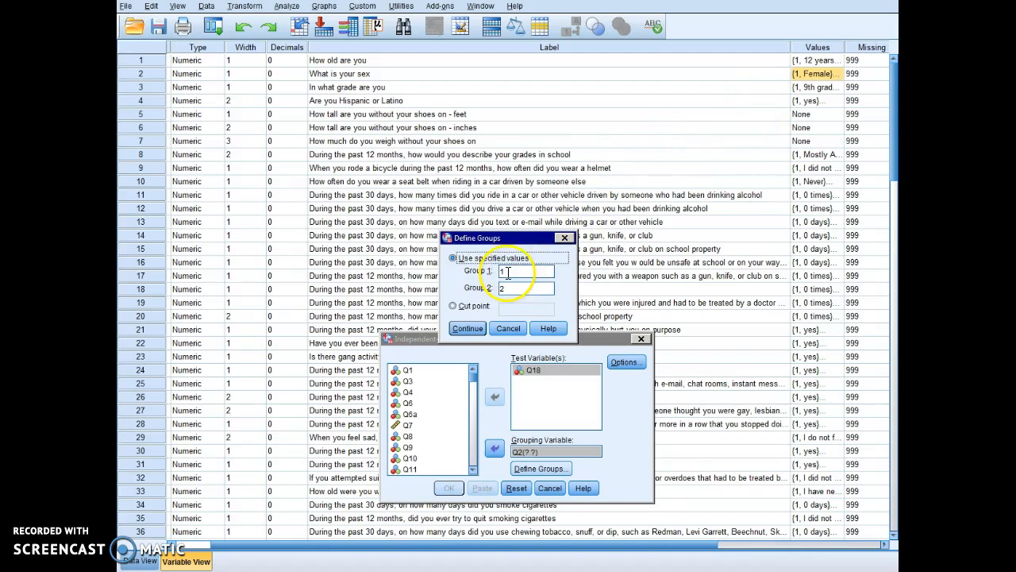
{"action": "key", "text": "BackSpace"}
{"action": "left_click", "coordinate": [510, 288]}
{"action": "key", "text": "BackSpace"}
{"action": "left_click", "coordinate": [510, 274]}
{"action": "type", "text": "1"}
{"action": "left_click", "coordinate": [511, 288]}
{"action": "type", "text": "2"}
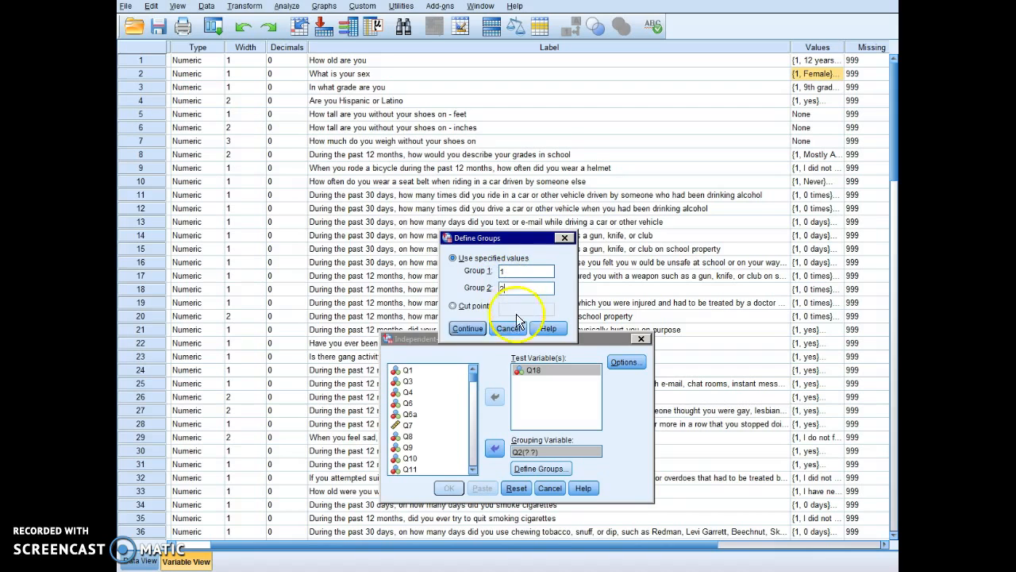
{"action": "left_click", "coordinate": [467, 327]}
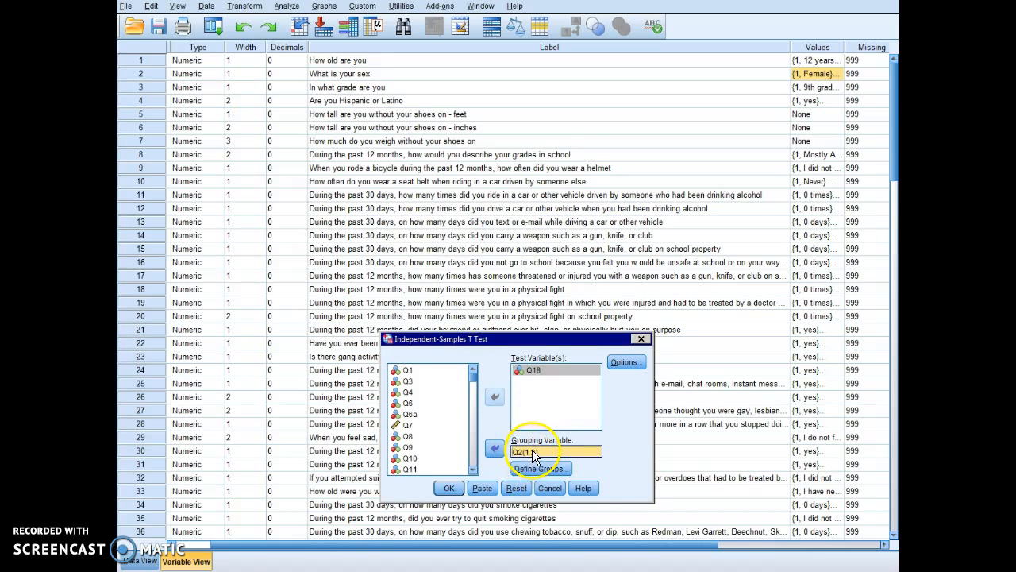
{"action": "left_click", "coordinate": [447, 488]}
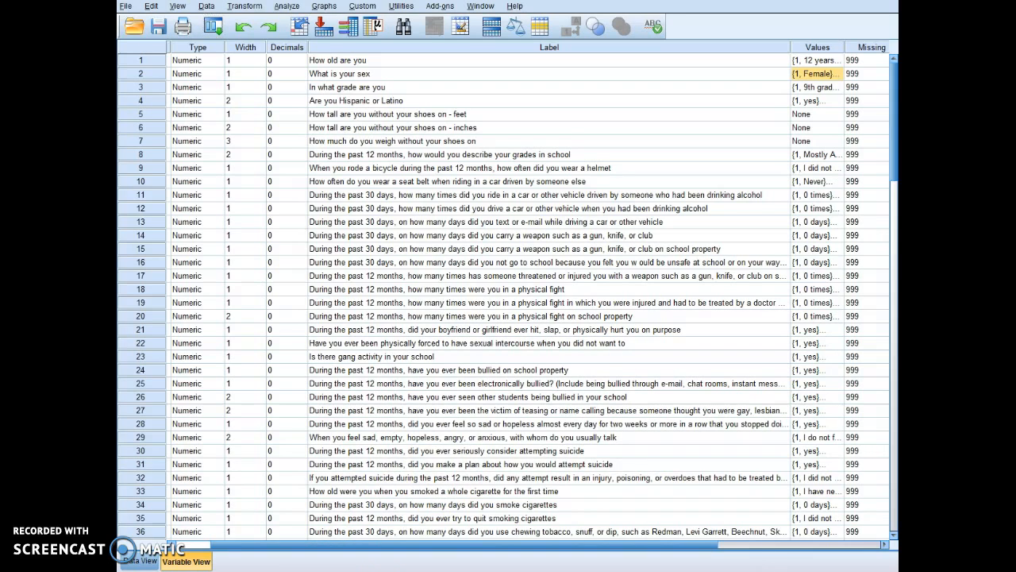
Step: View the Independent Samples Test table: females 1.37, males 1.73, t = -7.193, Sig. .000
{"action": "left_click", "coordinate": [215, 526]}
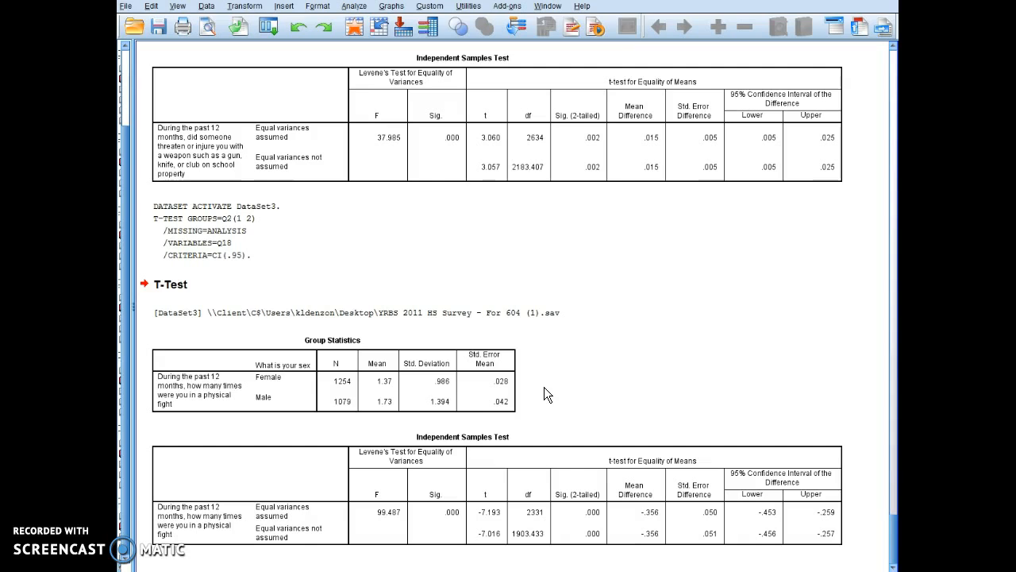
{"action": "left_click", "coordinate": [365, 454]}
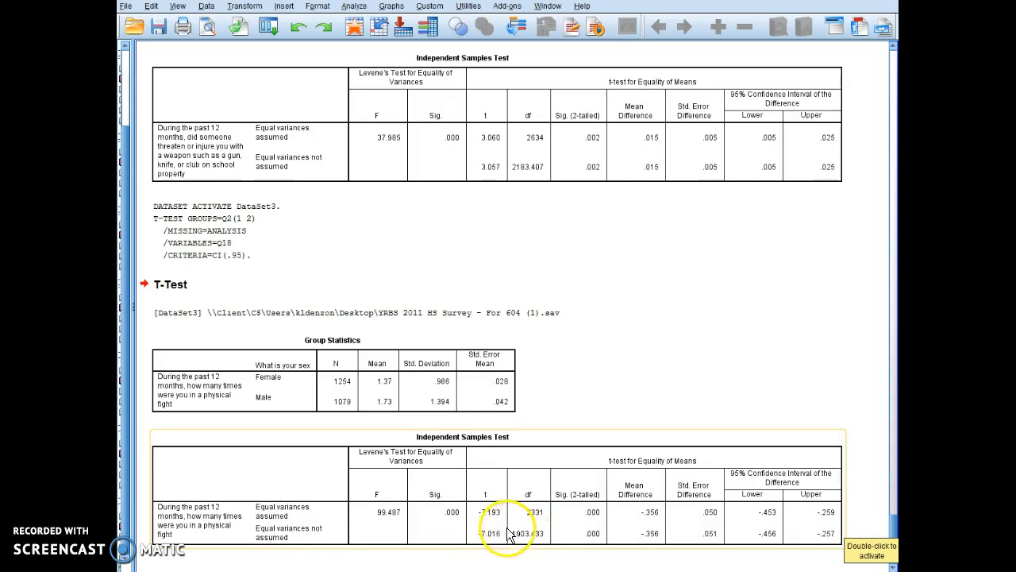
{"action": "left_click", "coordinate": [270, 538]}
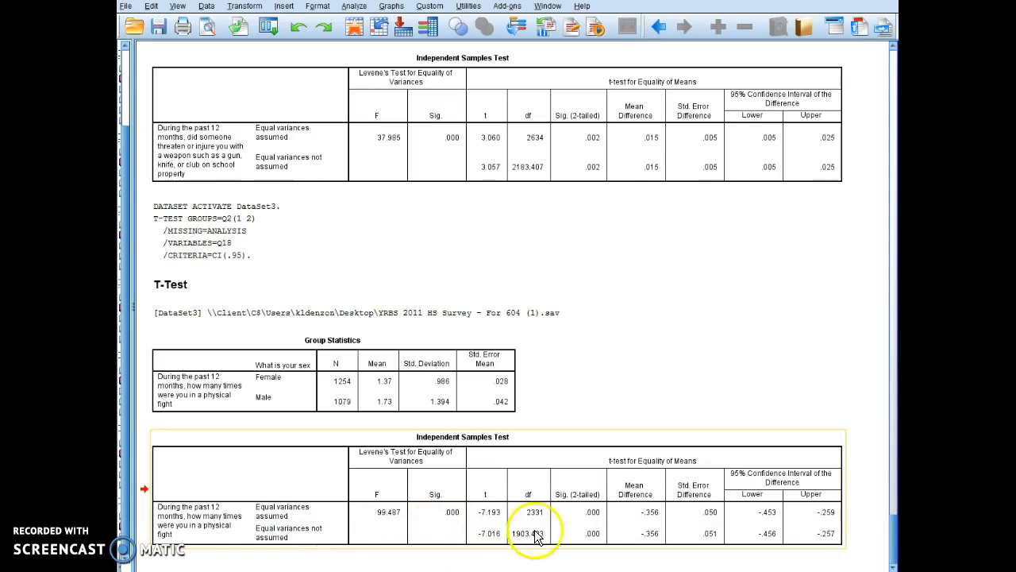
{"action": "double_click", "coordinate": [585, 538]}
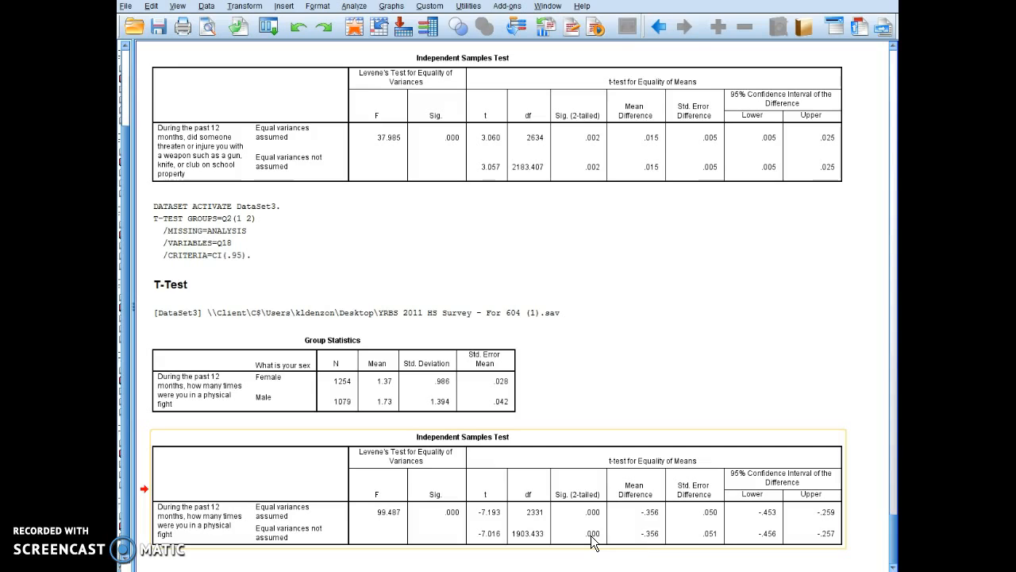
{"action": "left_click", "coordinate": [758, 538]}
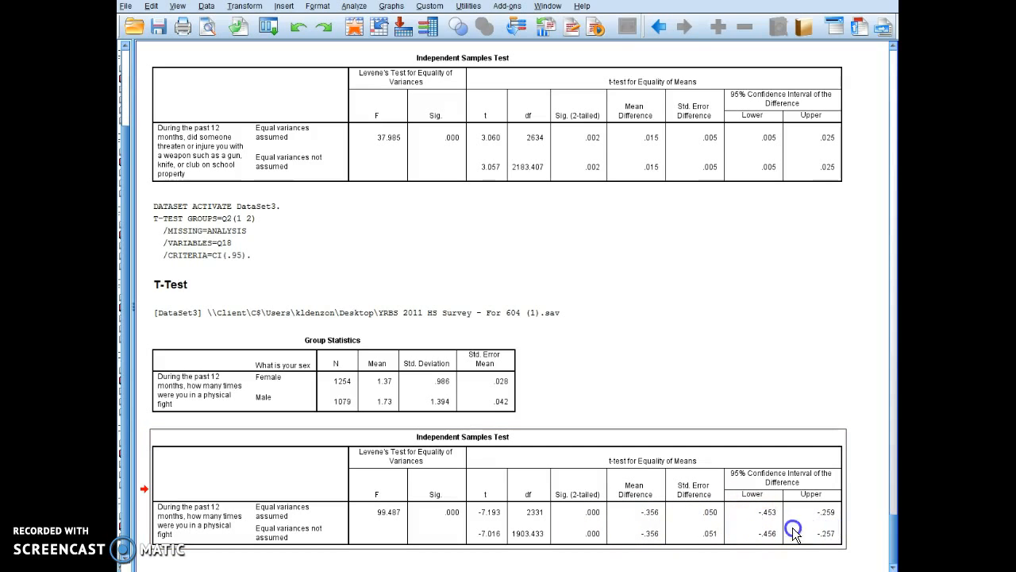